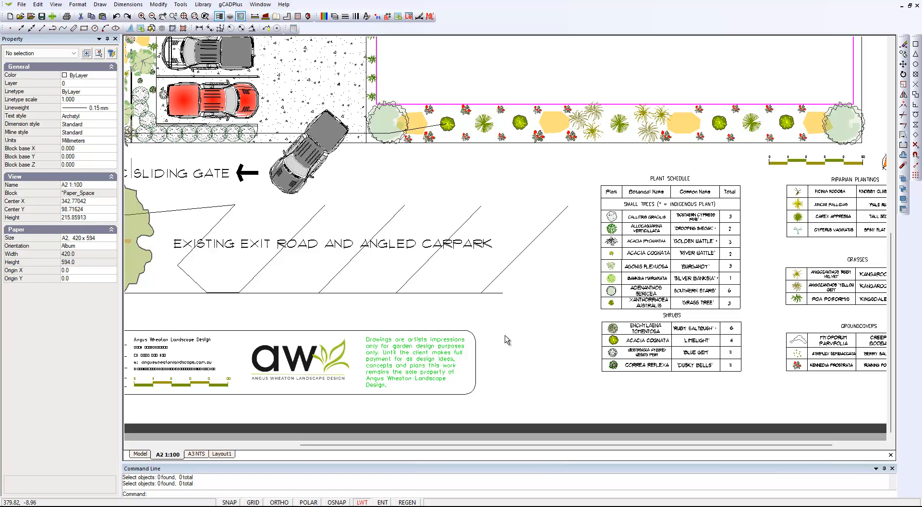
# Step: Examine the plant schedules on the A2 1:100 layout and in model space, along with the available schedule drawing and extraction commands
pyautogui.moveTo(687, 307)
pyautogui.mouseDown(button='middle')
pyautogui.moveTo(561, 338)
pyautogui.moveTo(432, 351)
pyautogui.mouseUp(button='middle')
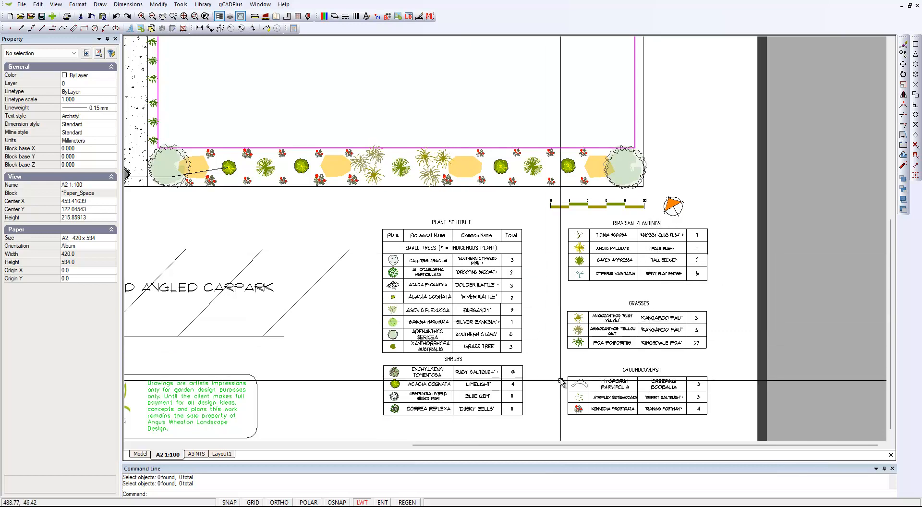
pyautogui.scroll(2, 561, 382)
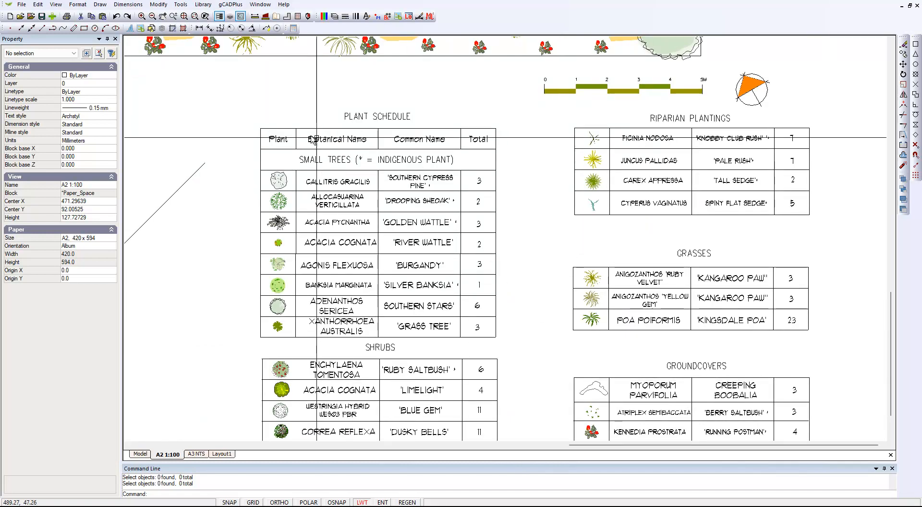
pyautogui.click(231, 4)
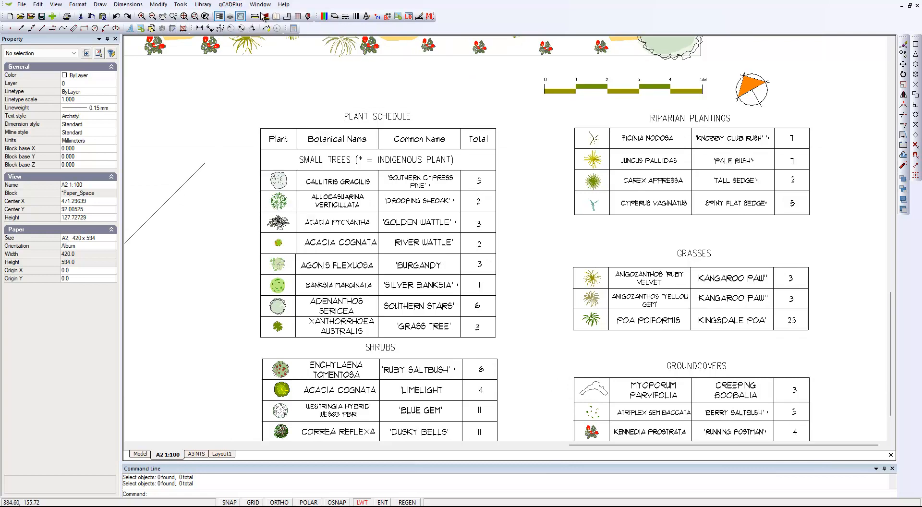
pyautogui.moveTo(300, 16)
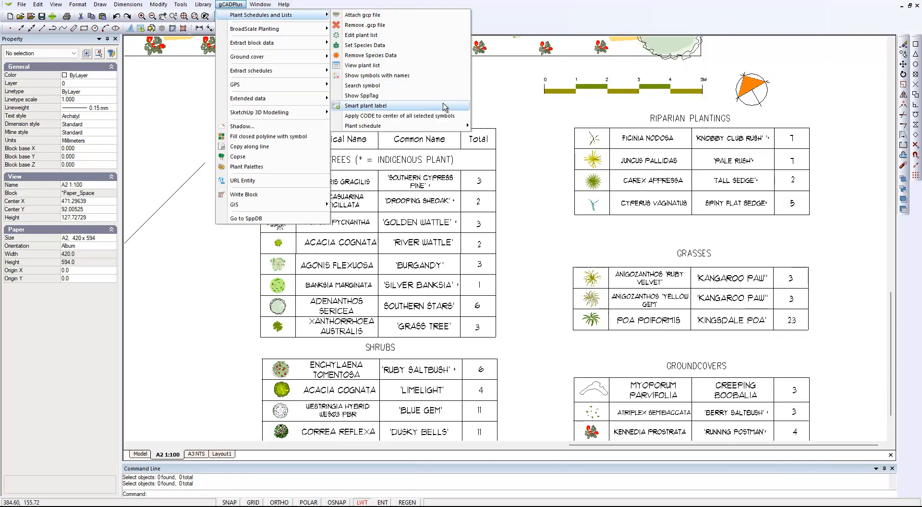
pyautogui.moveTo(451, 128)
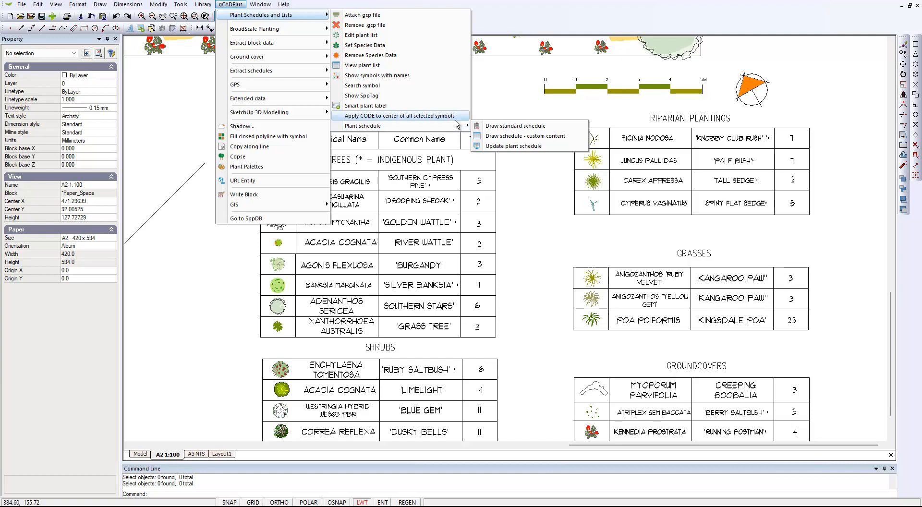
pyautogui.click(539, 286)
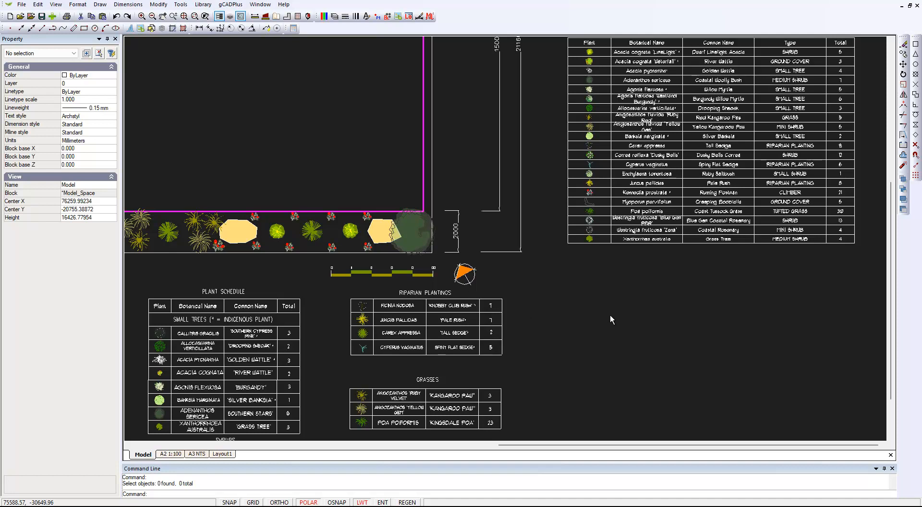
pyautogui.moveTo(610, 313)
pyautogui.mouseDown(button='middle')
pyautogui.moveTo(560, 332)
pyautogui.moveTo(471, 405)
pyautogui.mouseUp(button='middle')
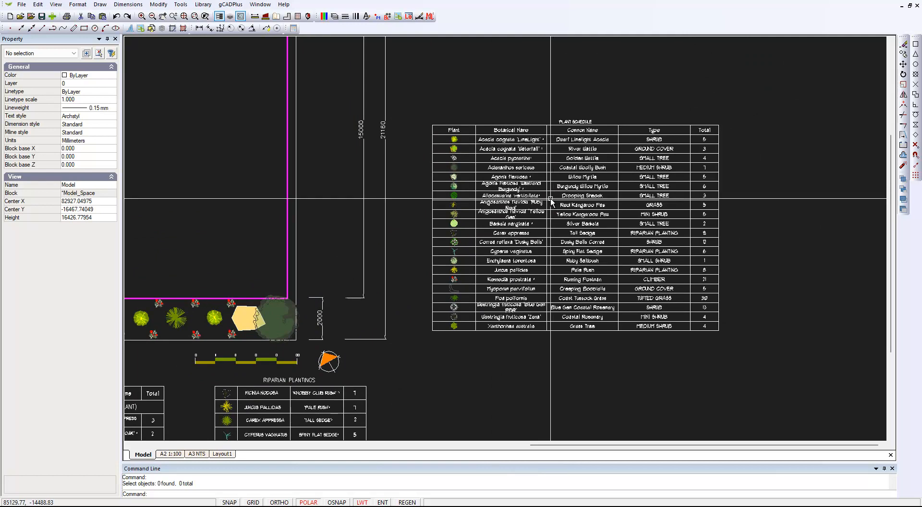
pyautogui.scroll(1, 549, 199)
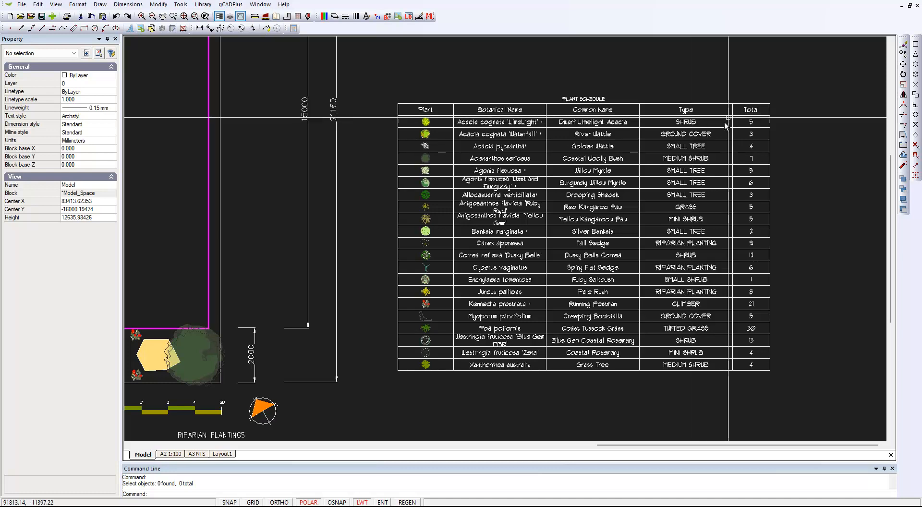
pyautogui.click(231, 4)
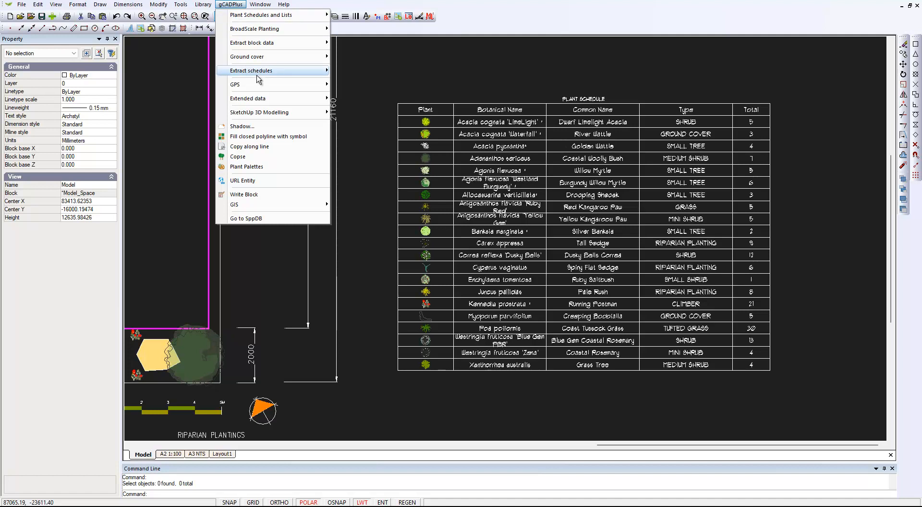
pyautogui.moveTo(262, 72)
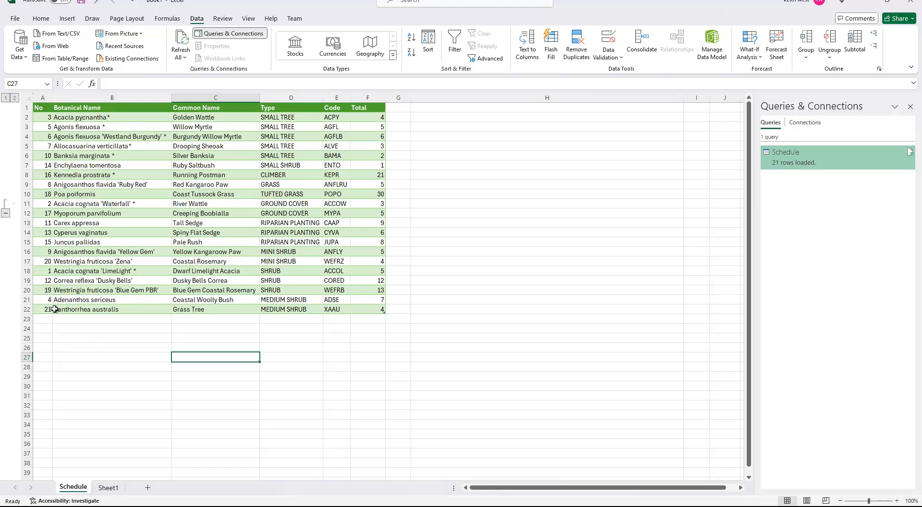
# Step: In Excel's Schedule sheet, delete the No and Code columns from the plant table
pyautogui.click(40, 98)
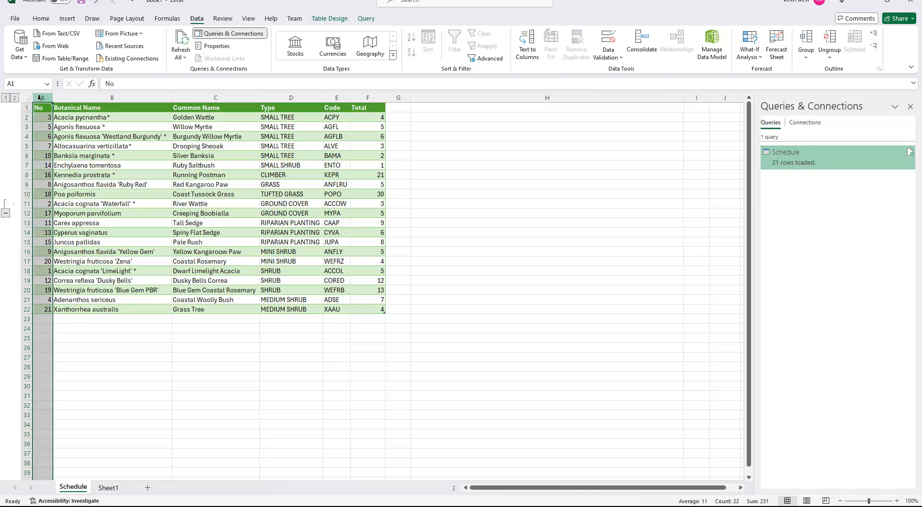
pyautogui.rightClick(41, 97)
pyautogui.click(73, 210)
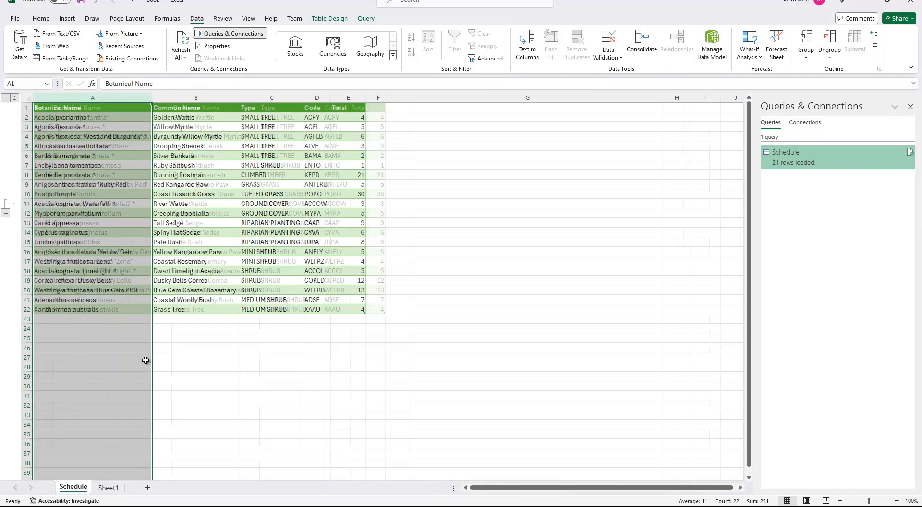
pyautogui.click(281, 368)
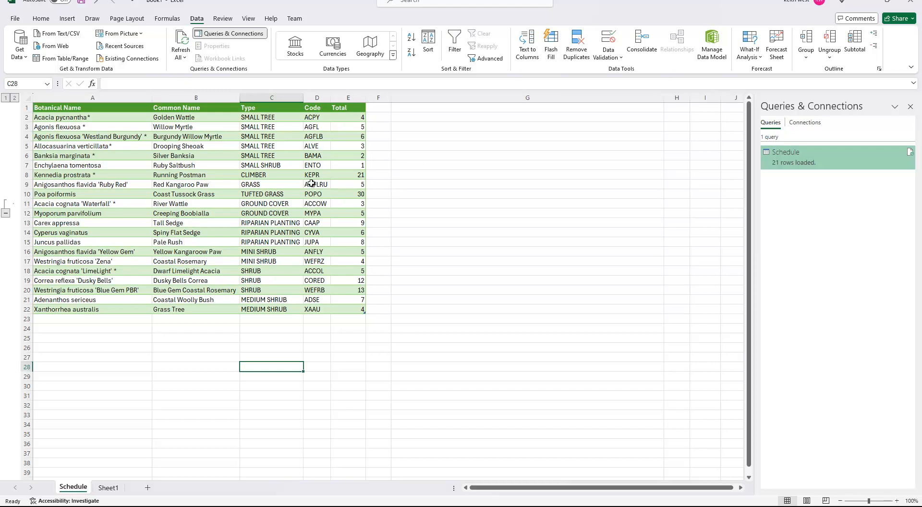
pyautogui.click(313, 97)
pyautogui.rightClick(311, 97)
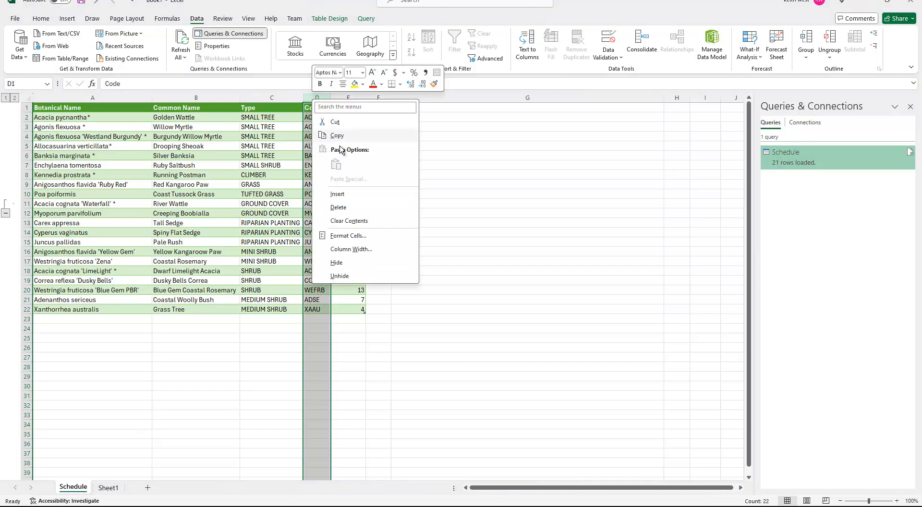
pyautogui.click(347, 211)
pyautogui.click(533, 280)
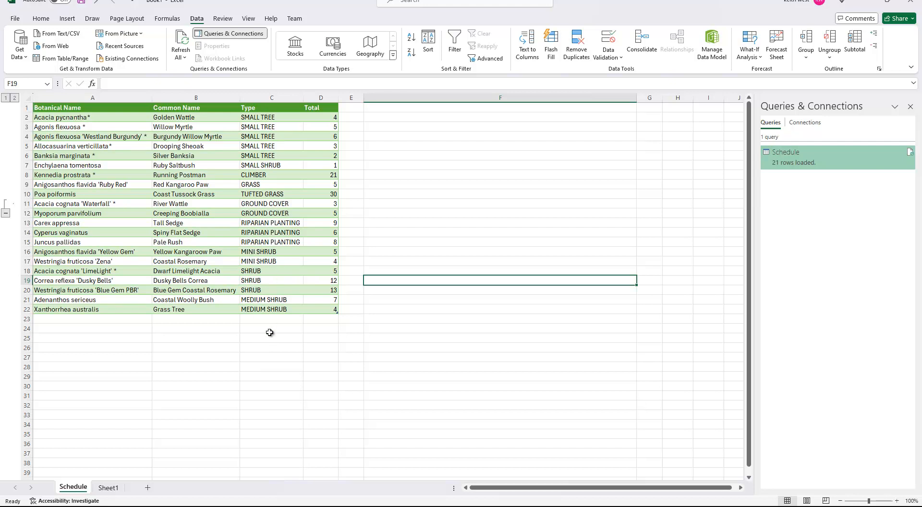
pyautogui.click(448, 185)
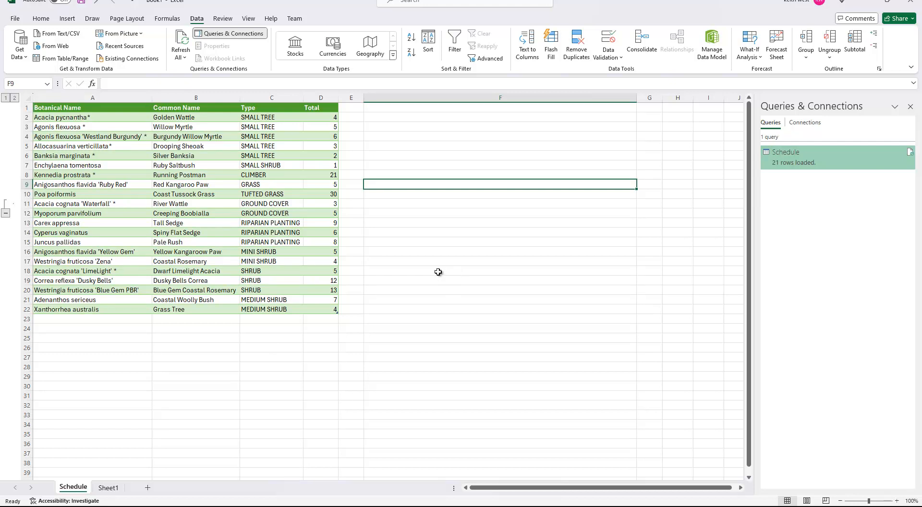
# Step: Review the plant table's sort levels for Type, Botanical Name and Common Name
pyautogui.click(259, 128)
pyautogui.click(427, 48)
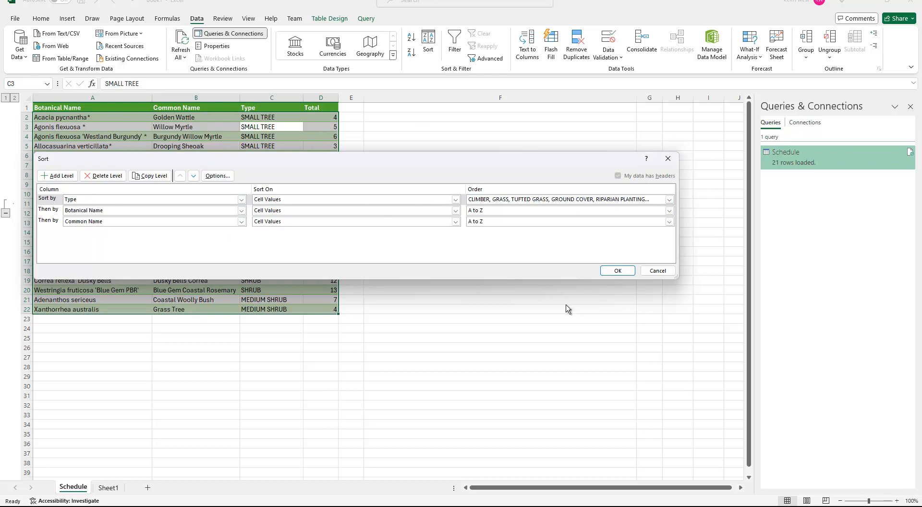
pyautogui.click(658, 270)
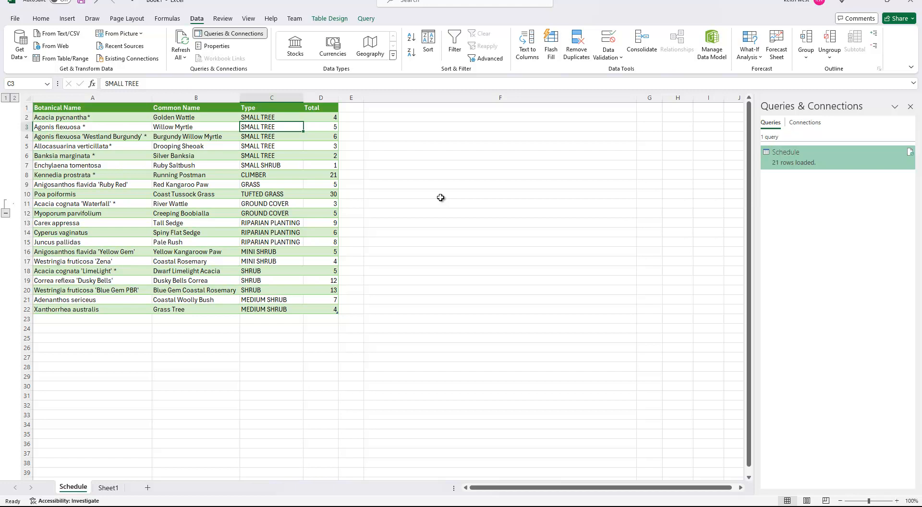
# Step: Capture a screen snip of the plant table from the column headings through row 22
pyautogui.keyDown('ctrl'); pyautogui.scroll(5, 675, 229); pyautogui.keyUp('ctrl')
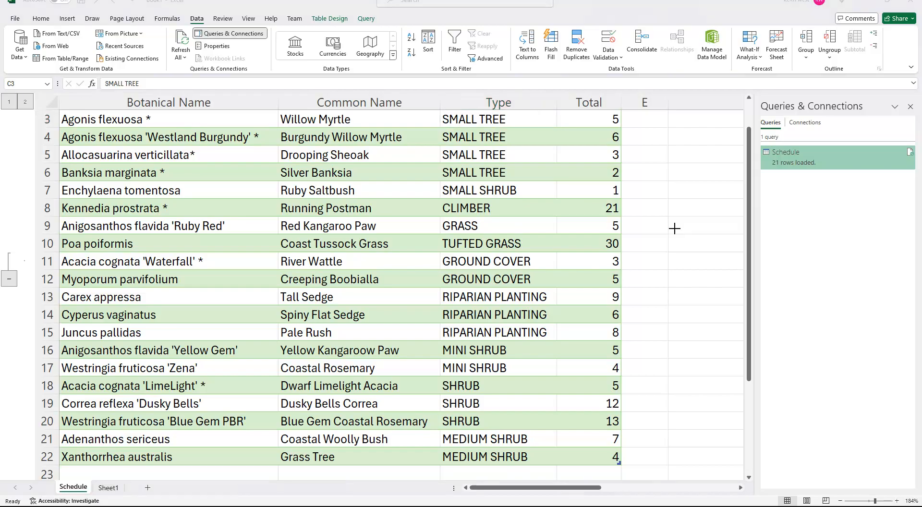
pyautogui.press('super+shift+s')
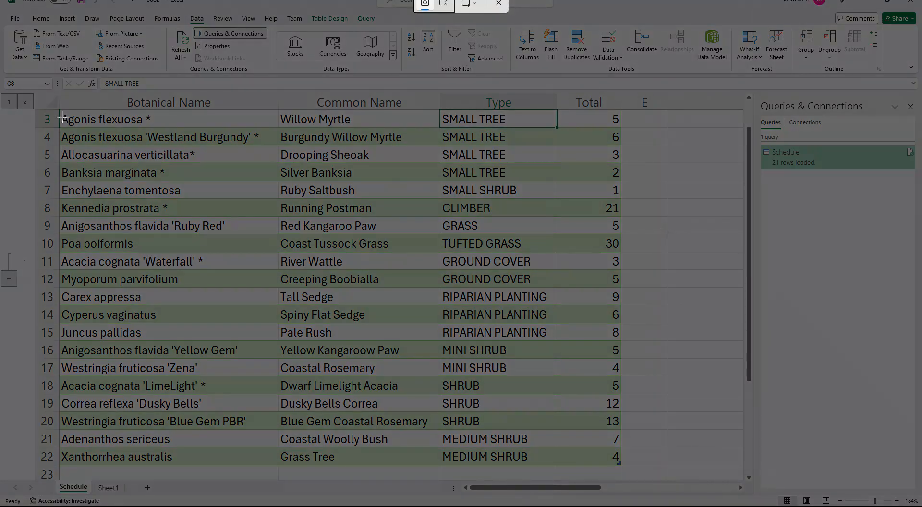
pyautogui.moveTo(59, 91); pyautogui.dragTo(639, 473)
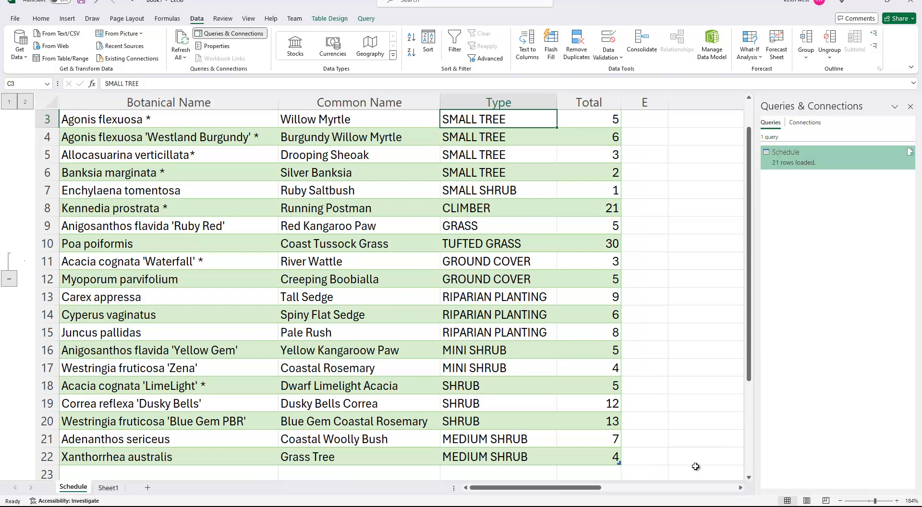
# Step: Switch to gCADPlus and erase the old plant schedule tables and their headings below the scale bar in model space
pyautogui.hotkey('alt', 'Tab')
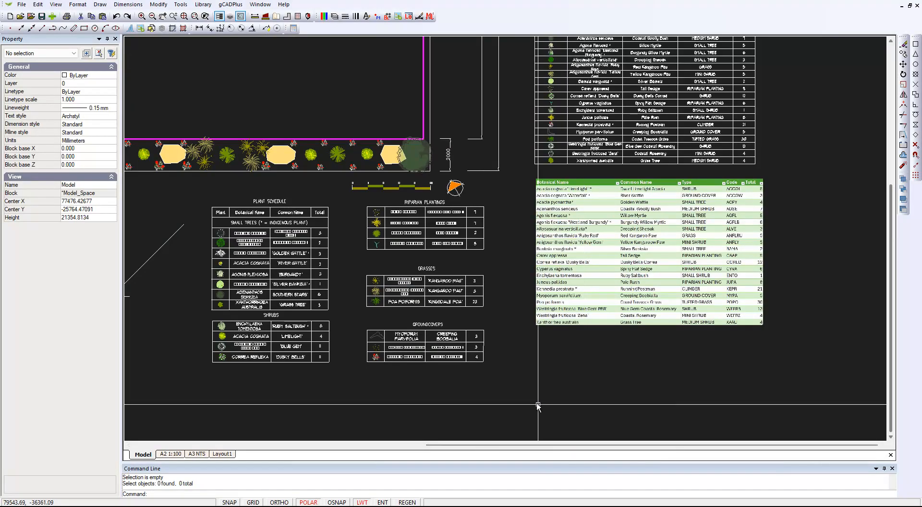
pyautogui.click(509, 382)
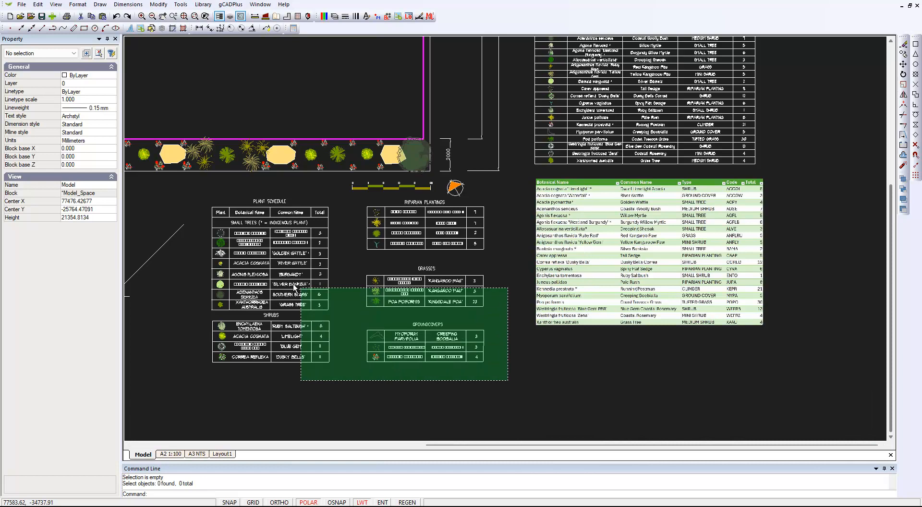
pyautogui.click(202, 202)
pyautogui.rightClick(314, 260)
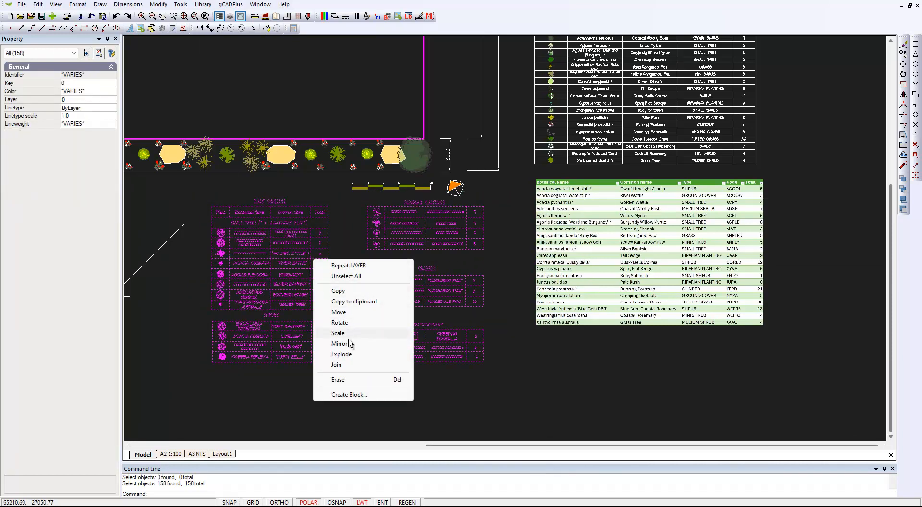
pyautogui.click(349, 380)
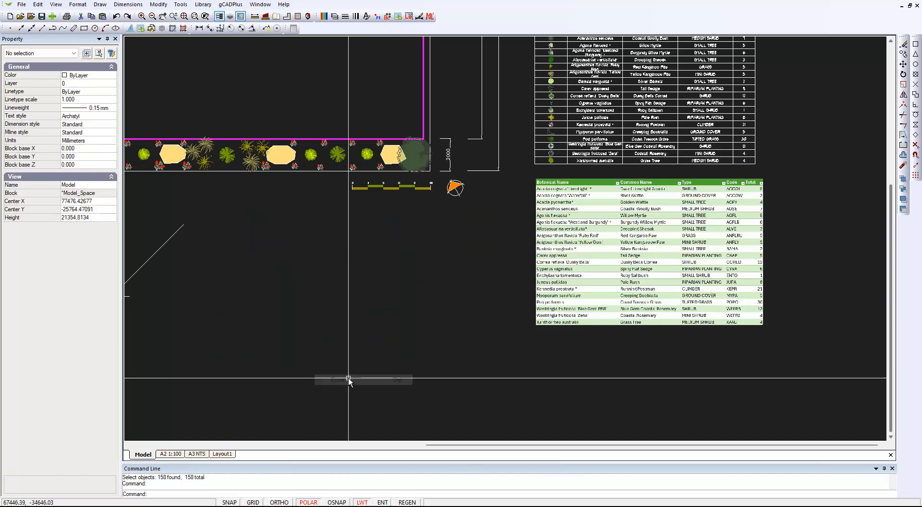
# Step: Move the Schedule01 image by its centre into the empty area below the planting bed and scale bar
pyautogui.click(611, 272)
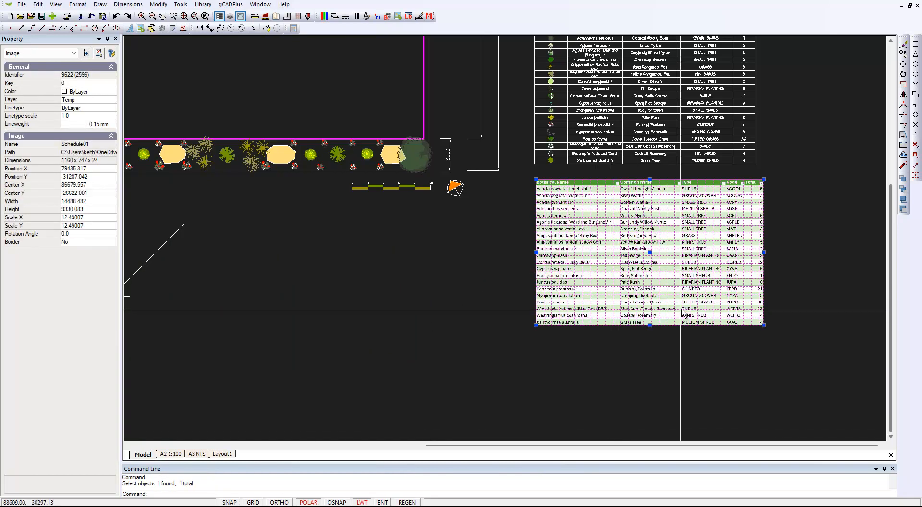
pyautogui.click(650, 252)
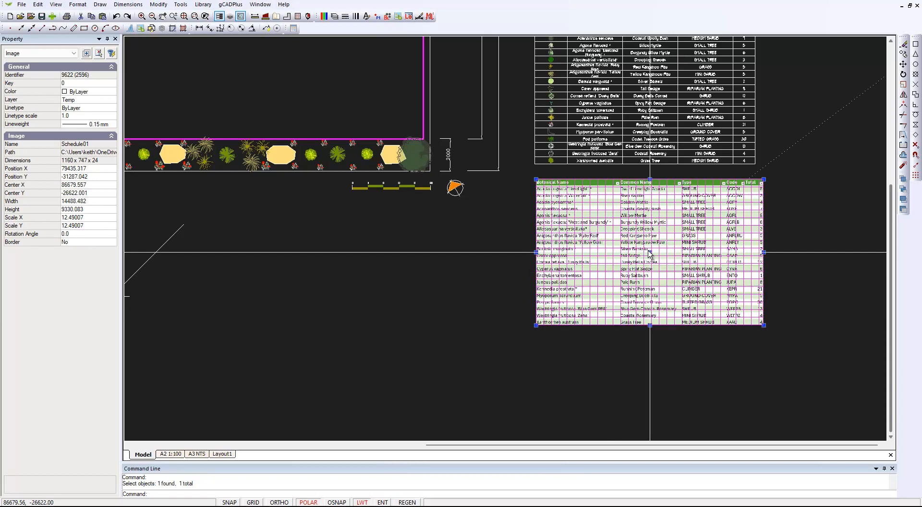
pyautogui.click(347, 289)
pyautogui.press('Escape')
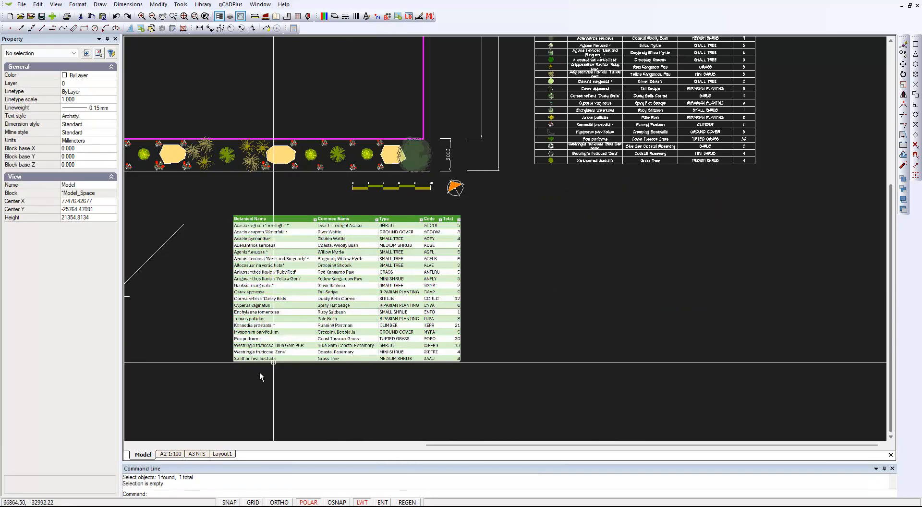
# Step: Inspect the placed schedule image and its surroundings on the A2 1:100 layout, including the title block area
pyautogui.click(174, 454)
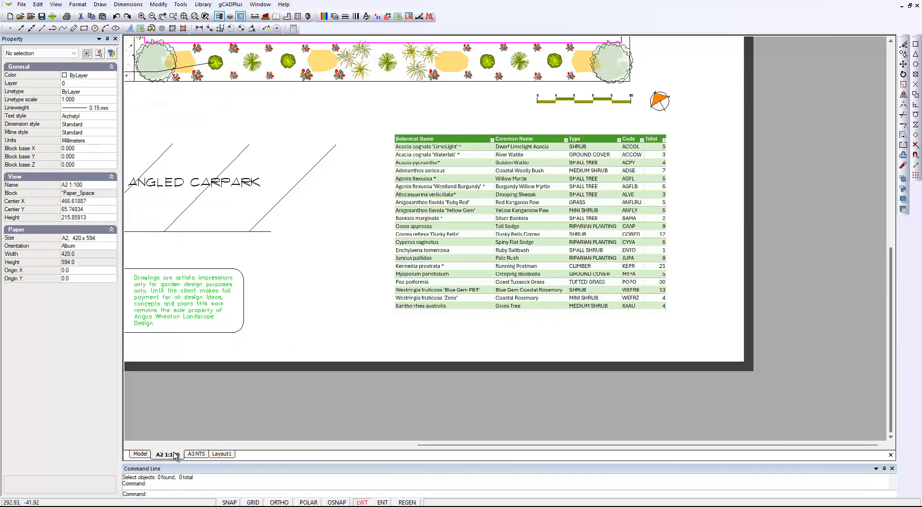
pyautogui.scroll(-1, 637, 243)
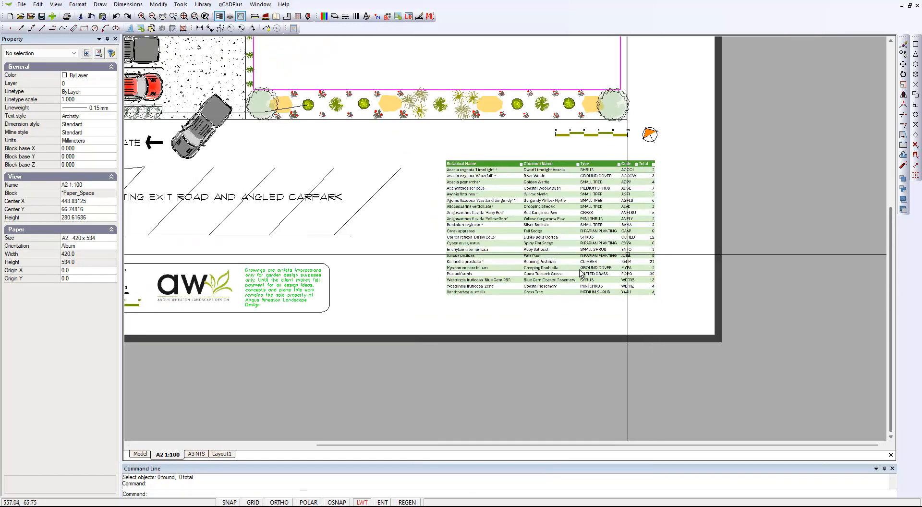
pyautogui.moveTo(451, 279); pyautogui.dragTo(569, 251, button='middle')
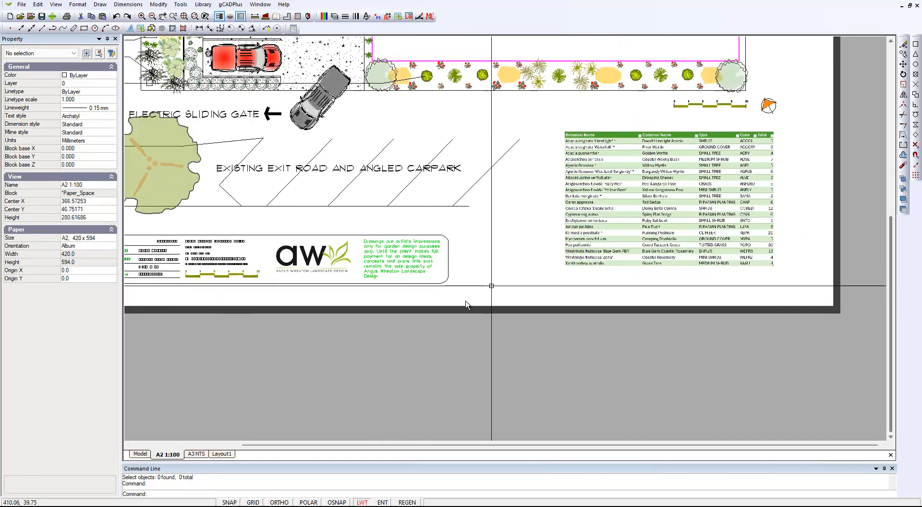
pyautogui.scroll(2, 696, 182)
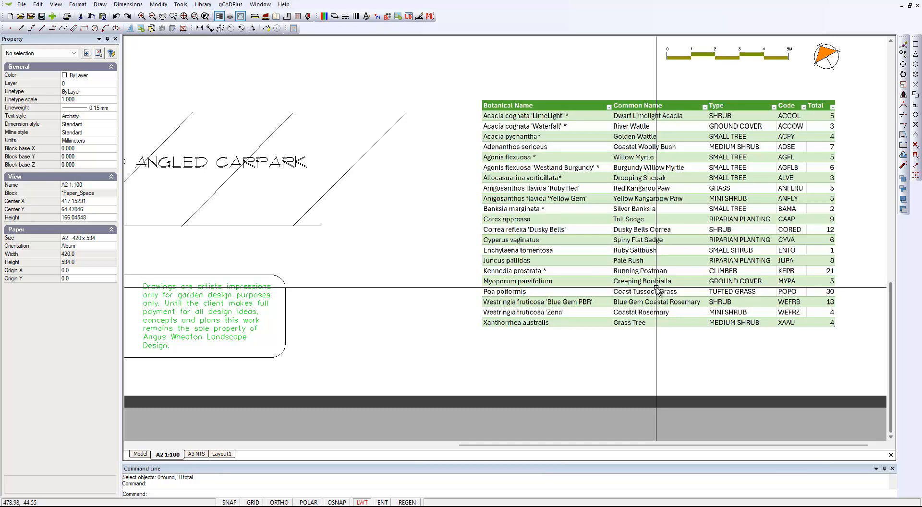
pyautogui.scroll(-3, 701, 275)
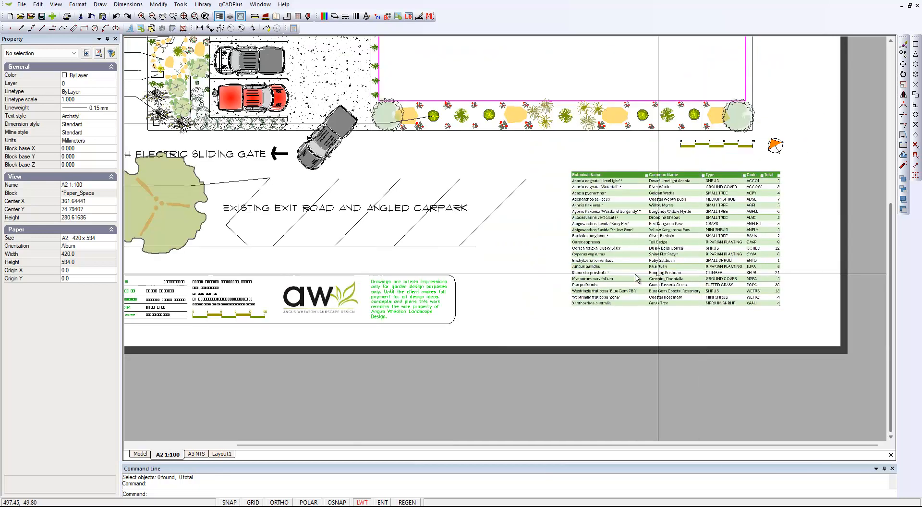
pyautogui.moveTo(464, 306); pyautogui.dragTo(580, 296, button='middle')
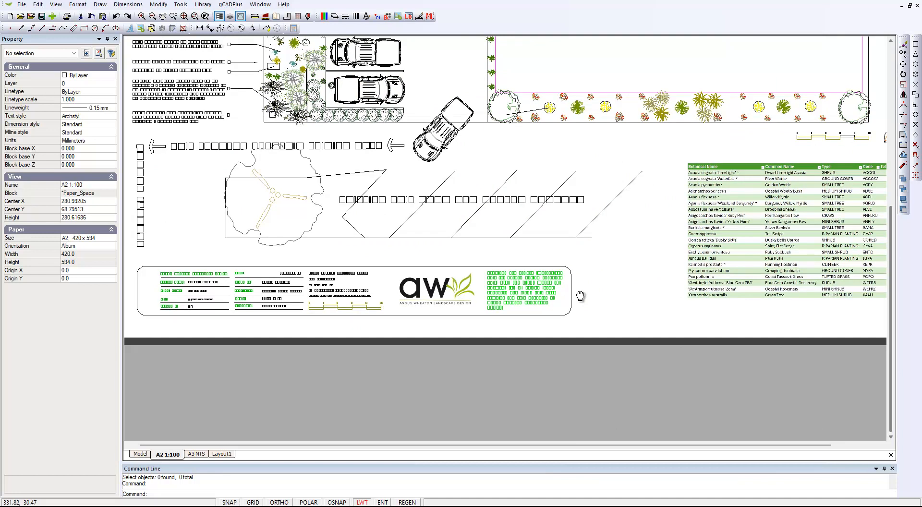